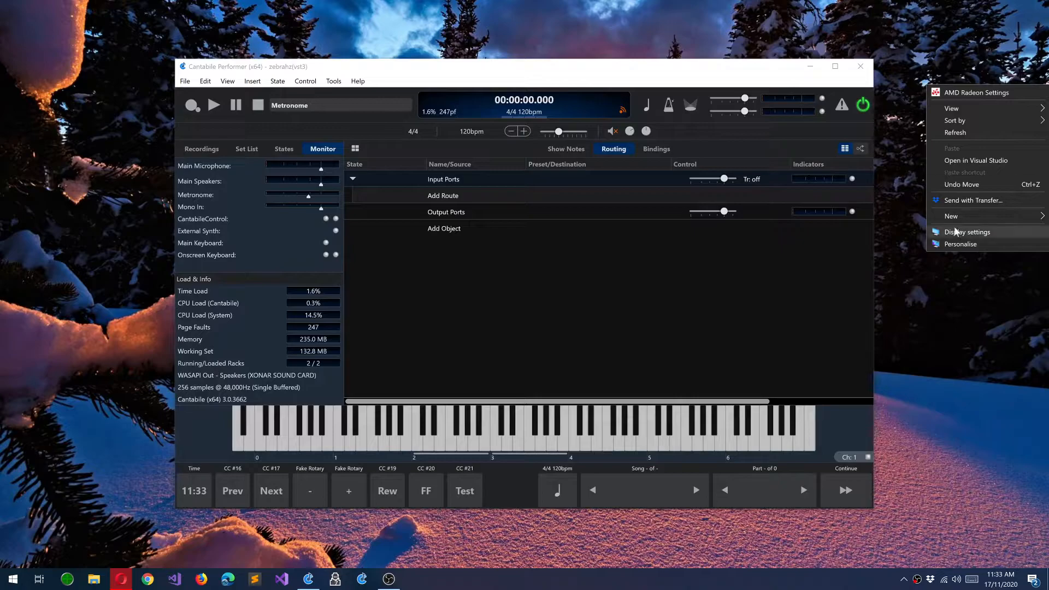
# - Check the main display's scaling in the Windows display settings and the Cantabile version in the load and info list
pyautogui.click(954, 233)
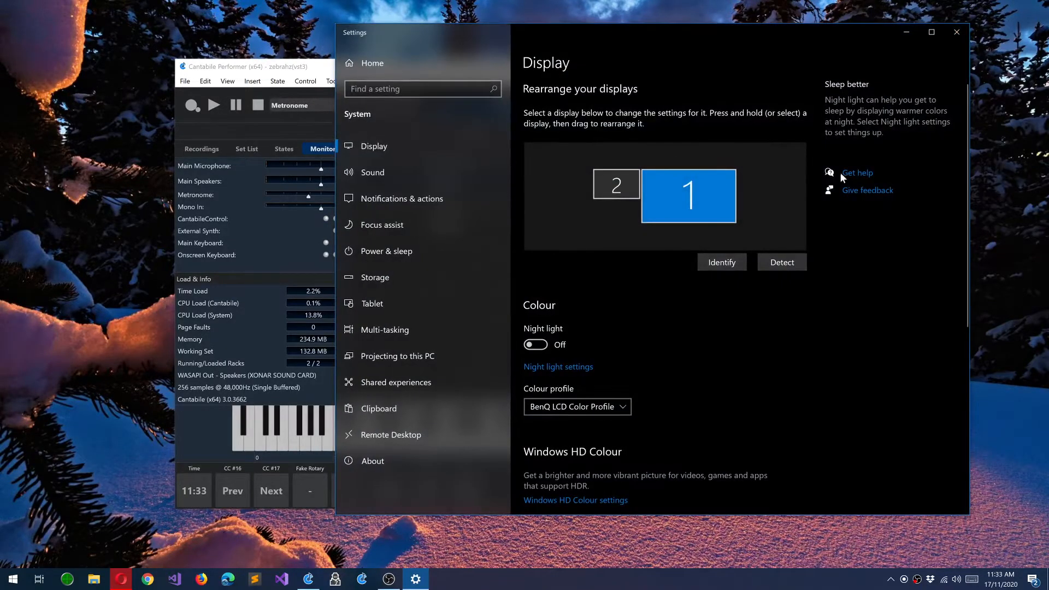
pyautogui.scroll(-3, 749, 410)
pyautogui.scroll(-3, 748, 405)
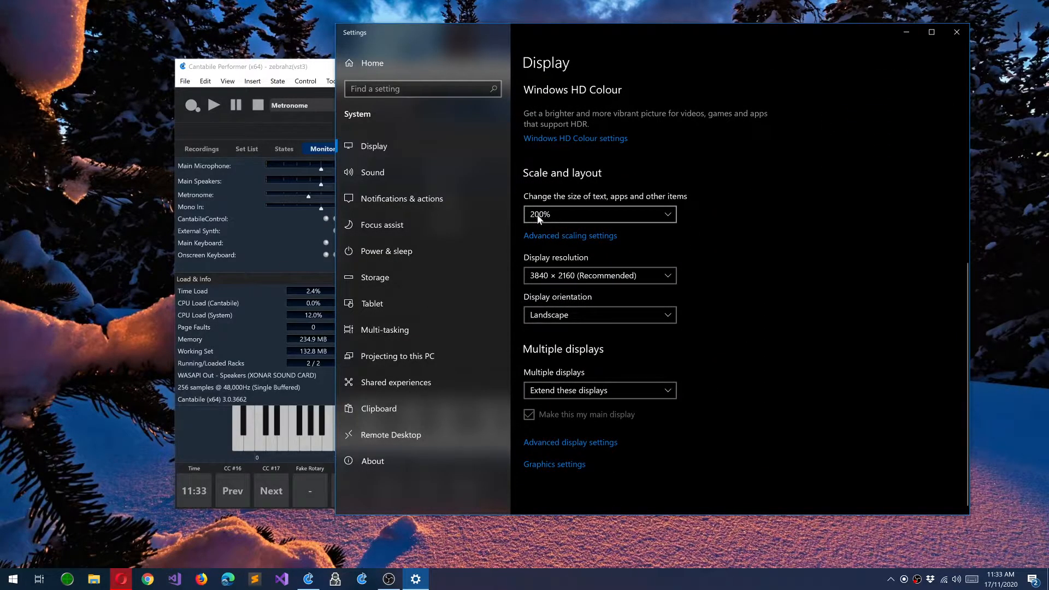
pyautogui.click(956, 33)
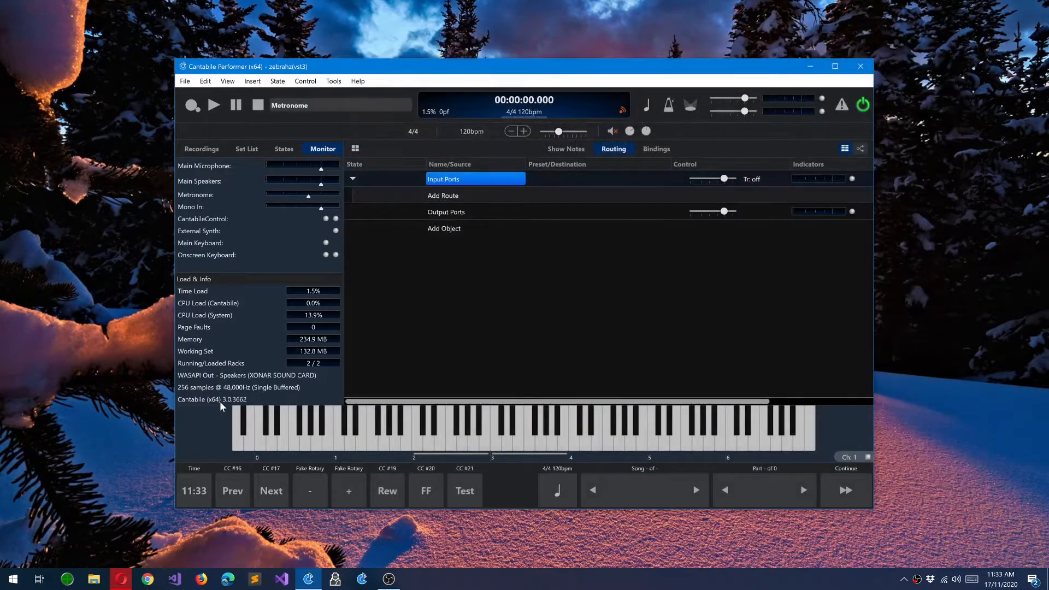
pyautogui.click(239, 401)
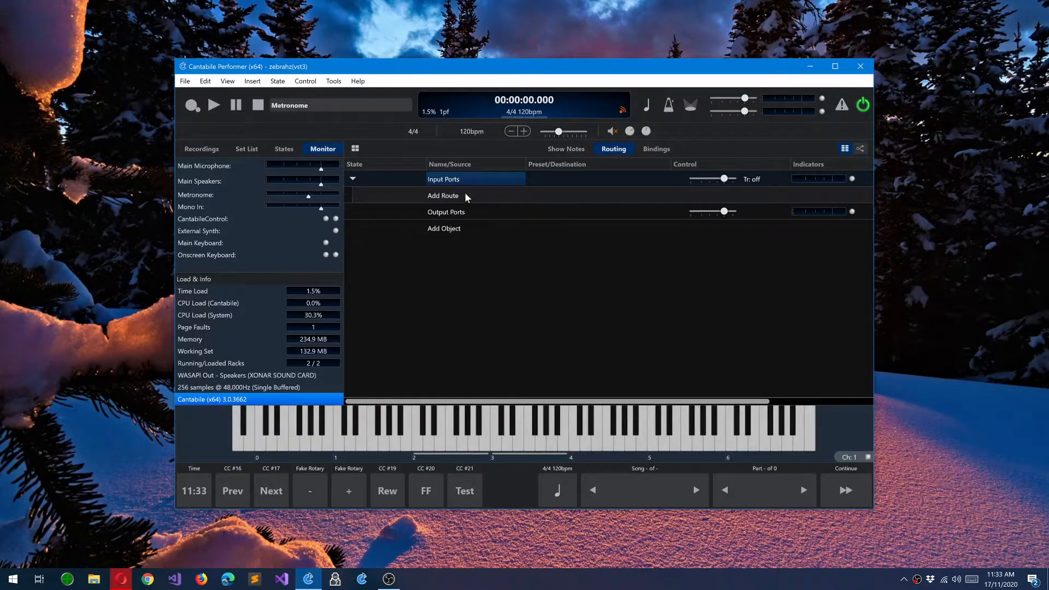
pyautogui.click(474, 176)
# - Set the Hi-DPI User Interface option to Enabled & Upscale Plugins and save the options
pyautogui.click(333, 80)
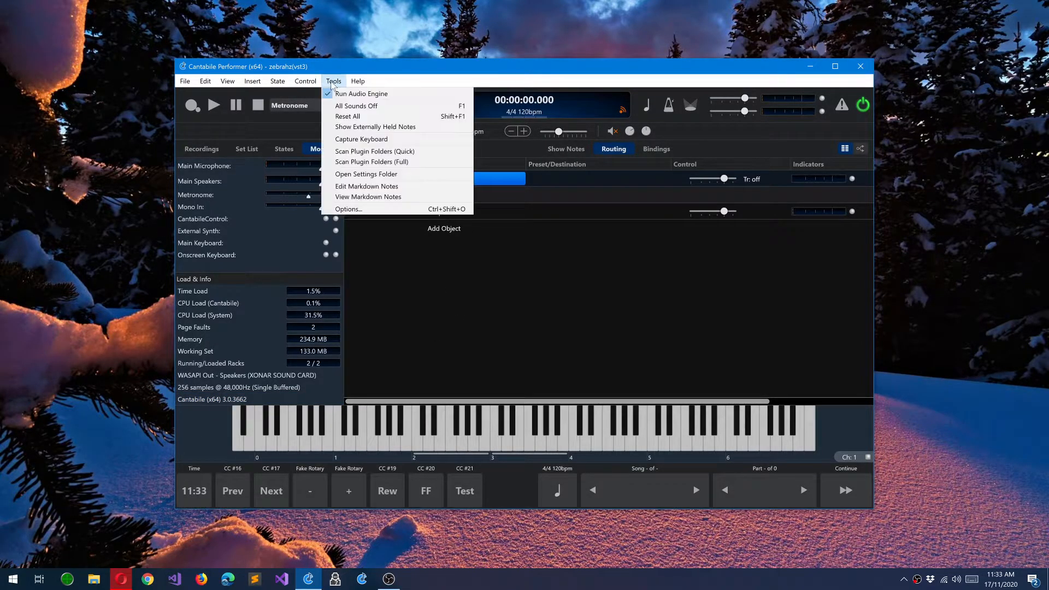
pyautogui.click(350, 209)
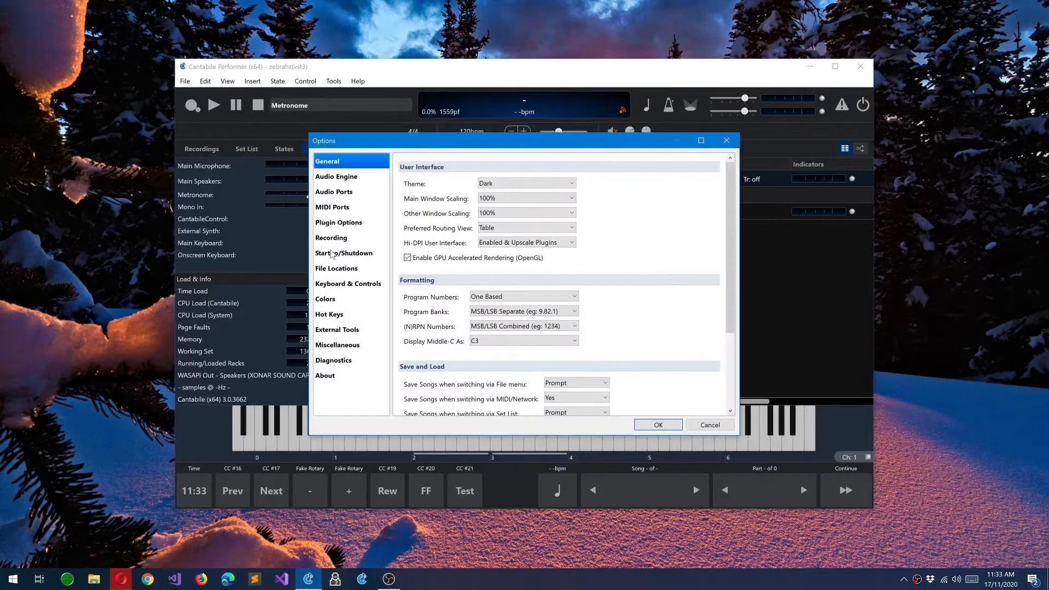
pyautogui.click(522, 244)
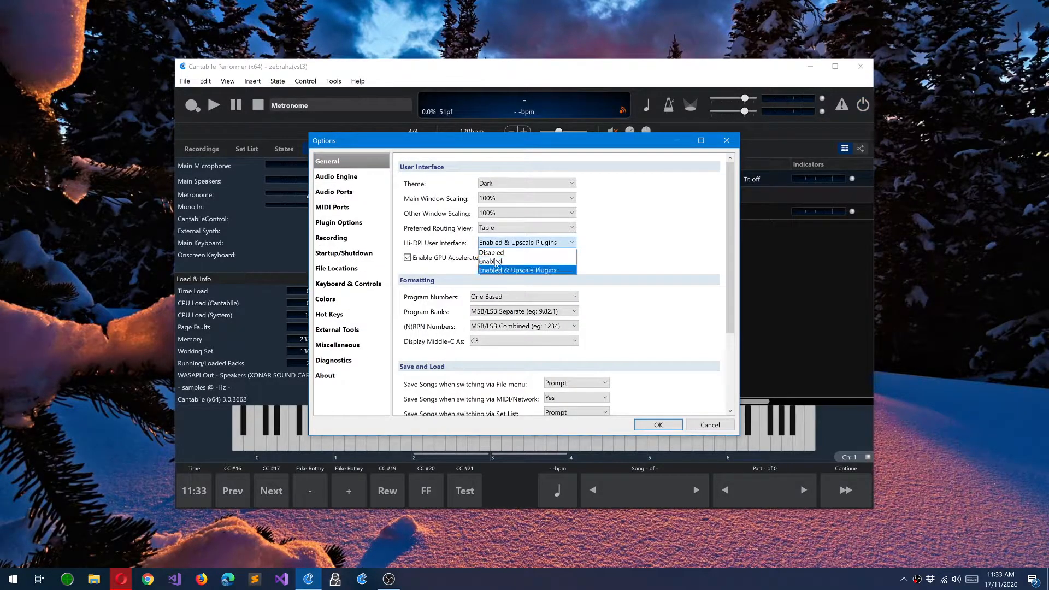
pyautogui.click(504, 246)
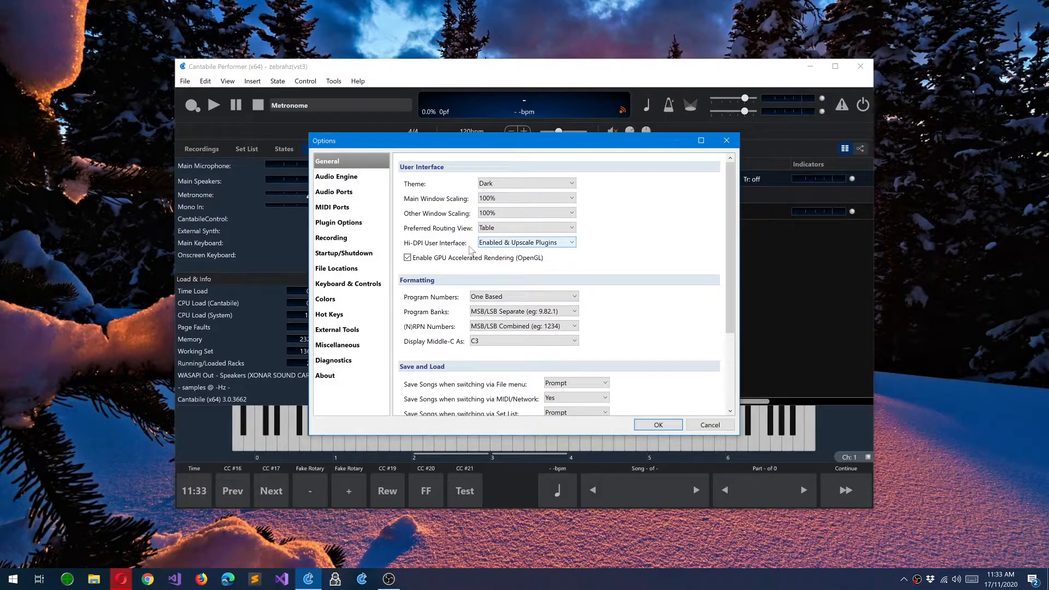
pyautogui.click(500, 246)
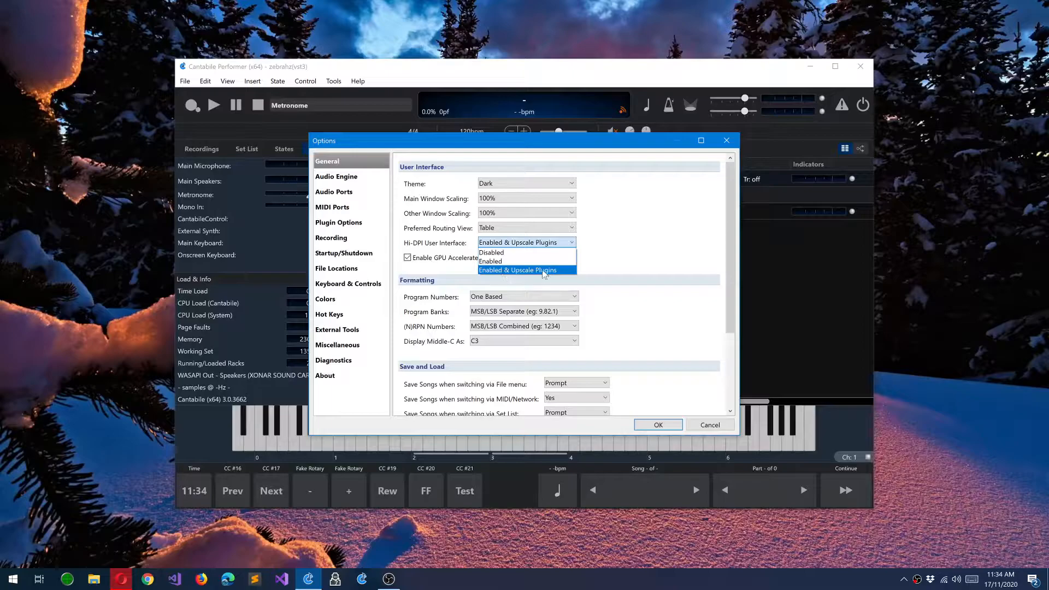
pyautogui.click(498, 271)
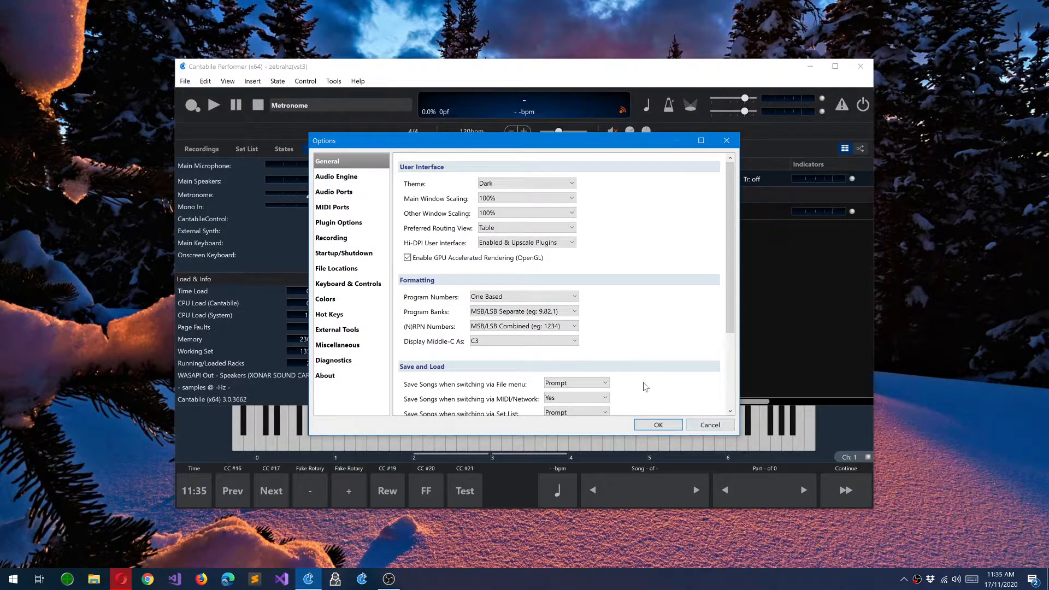
pyautogui.click(658, 425)
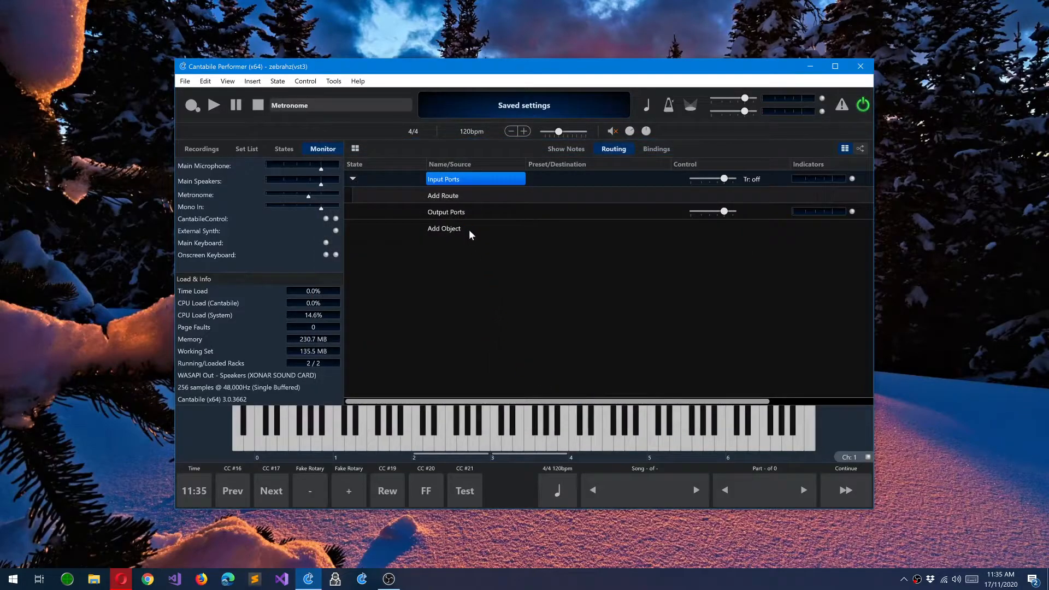
# - Search the plugins for "zebra", insert the Zebra2(x64) VST2 synth, and view its editor window
pyautogui.click(469, 231)
pyautogui.click(529, 225)
pyautogui.write('z')
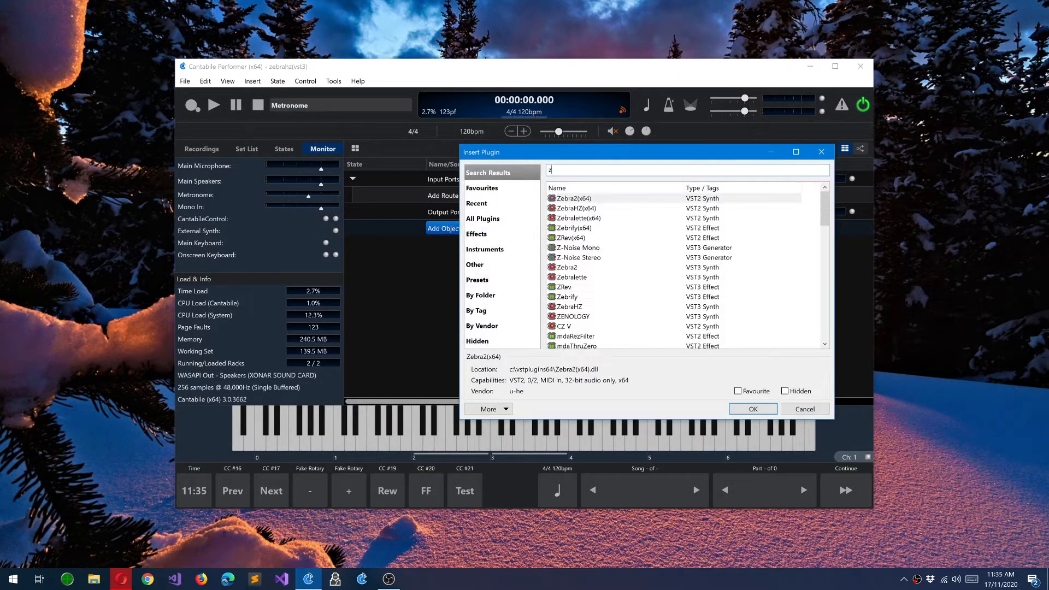
pyautogui.write('ebra')
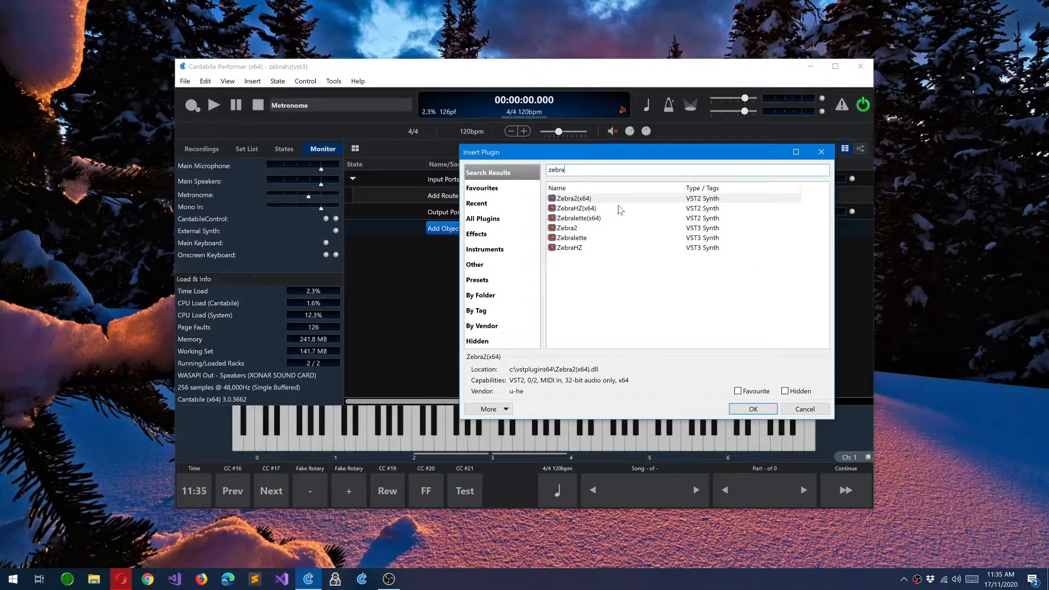
pyautogui.press('Return')
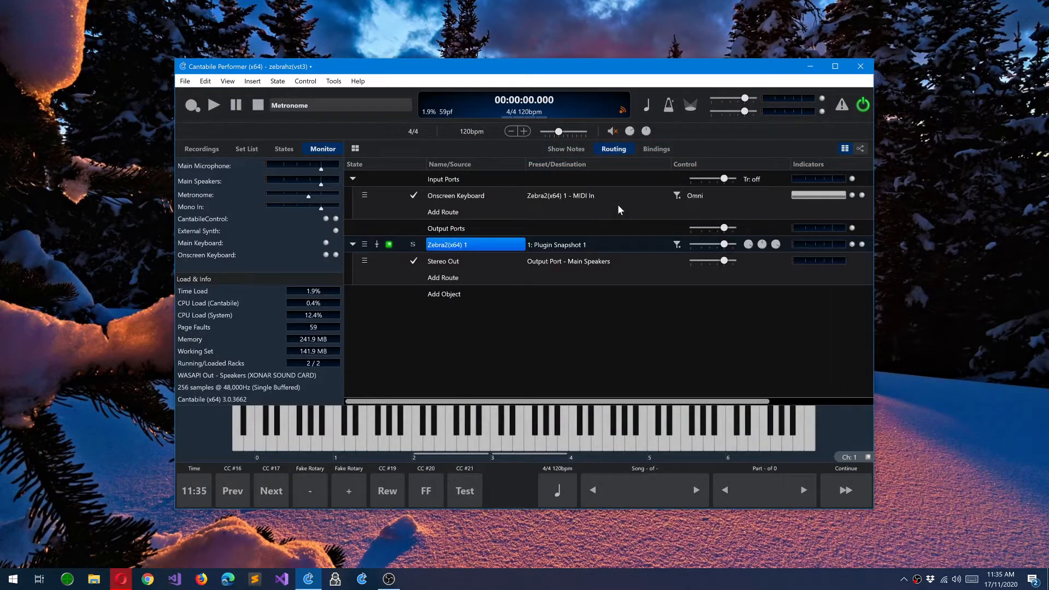
pyautogui.doubleClick(468, 247)
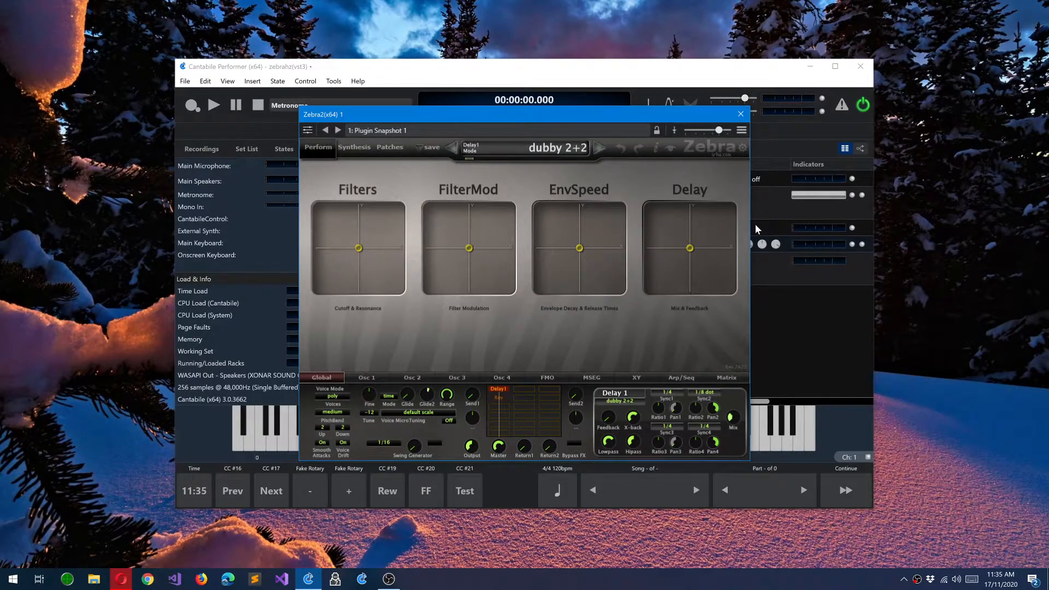
pyautogui.click(741, 114)
# - Examine the GUI up-scaling compatibility option of the Zebra2 VST3 synth in the full plugin list
pyautogui.click(467, 293)
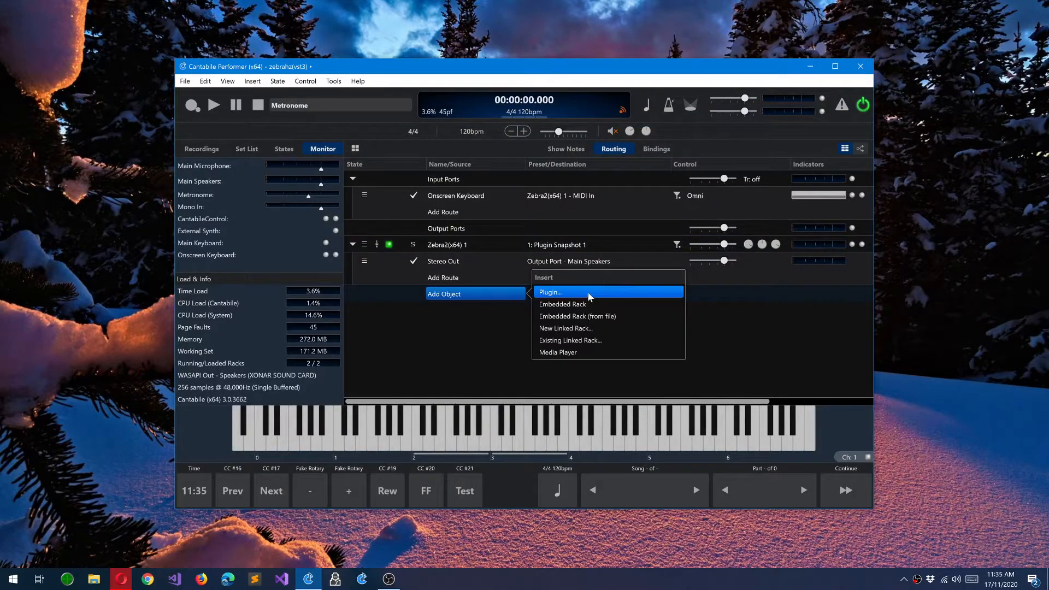
pyautogui.click(589, 289)
pyautogui.click(571, 239)
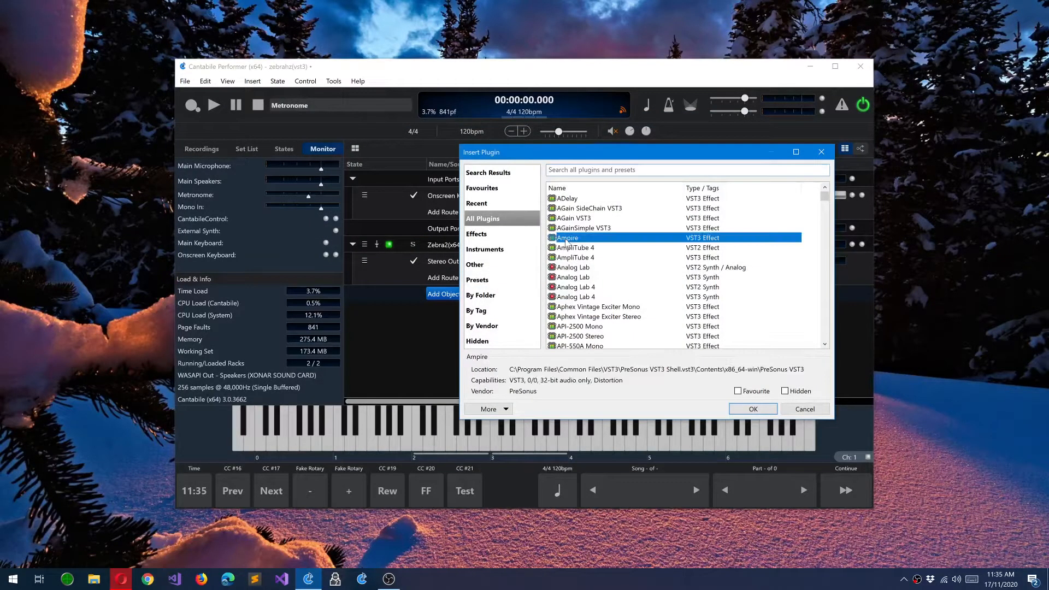
pyautogui.press('z')
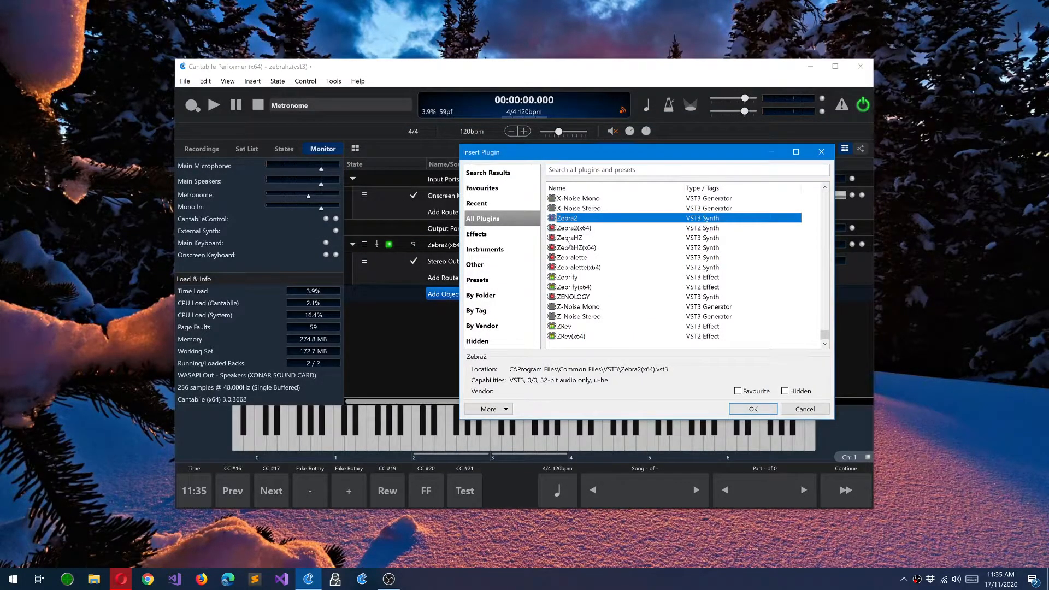
pyautogui.rightClick(595, 218)
pyautogui.click(611, 234)
pyautogui.click(605, 284)
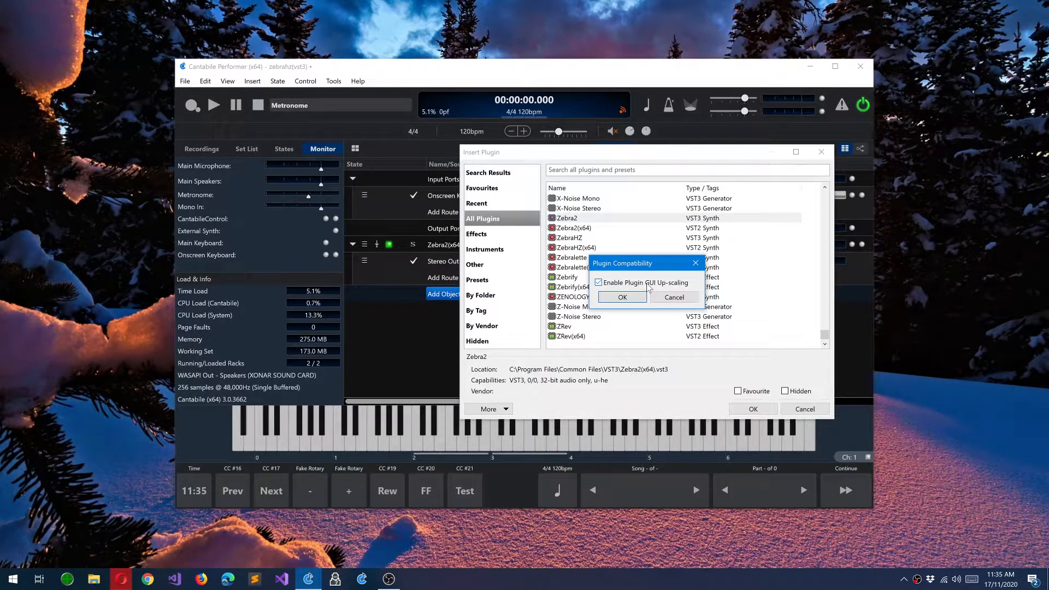
pyautogui.click(621, 284)
pyautogui.click(622, 297)
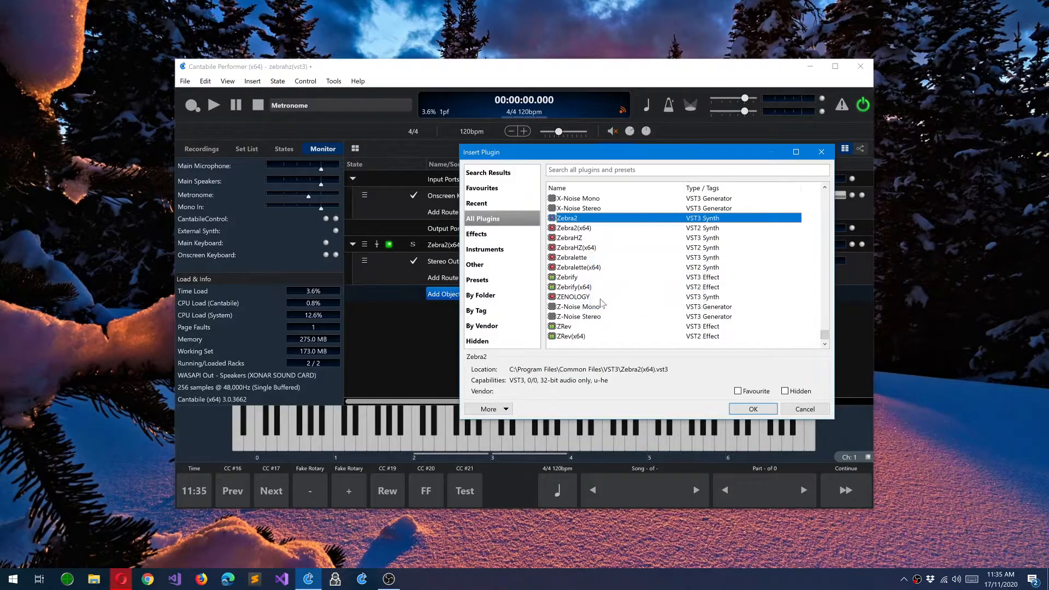
pyautogui.rightClick(613, 221)
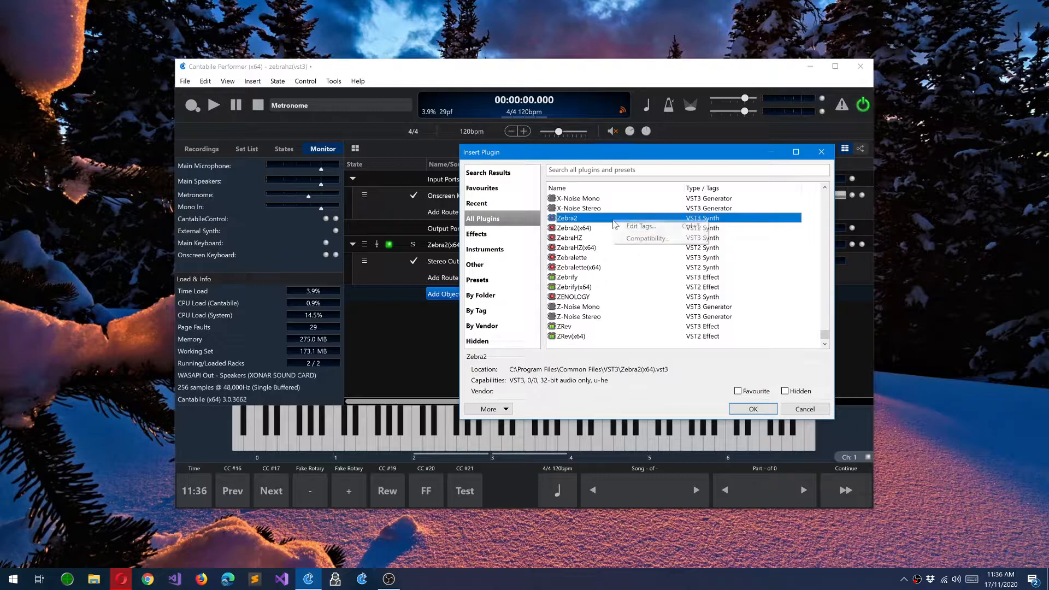
pyautogui.click(602, 221)
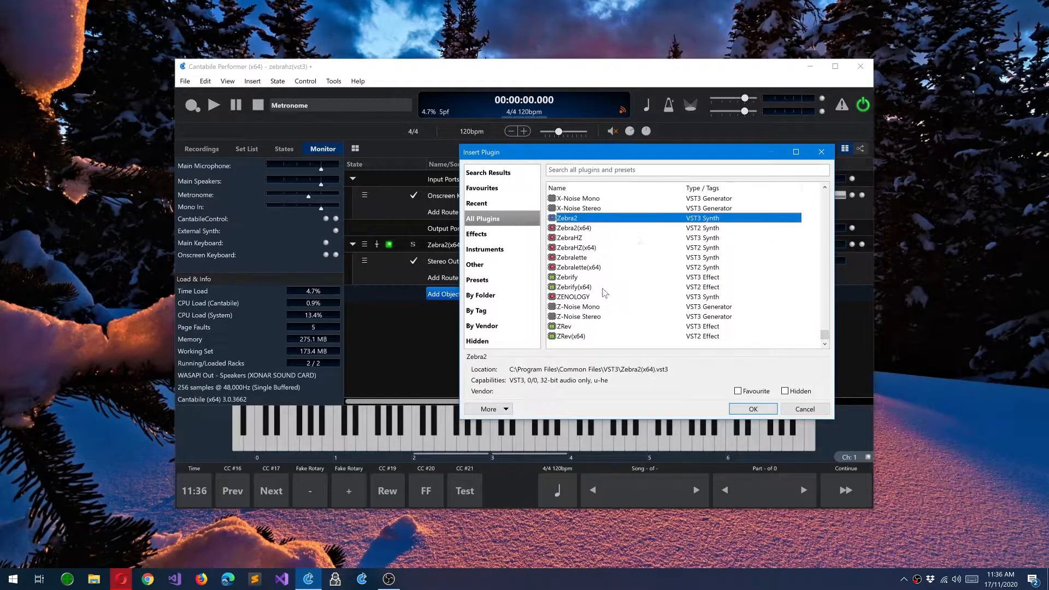
# - Disable plugin GUI up-scaling for the Zebra2(x64) VST2 synth and close the plugin list
pyautogui.rightClick(579, 228)
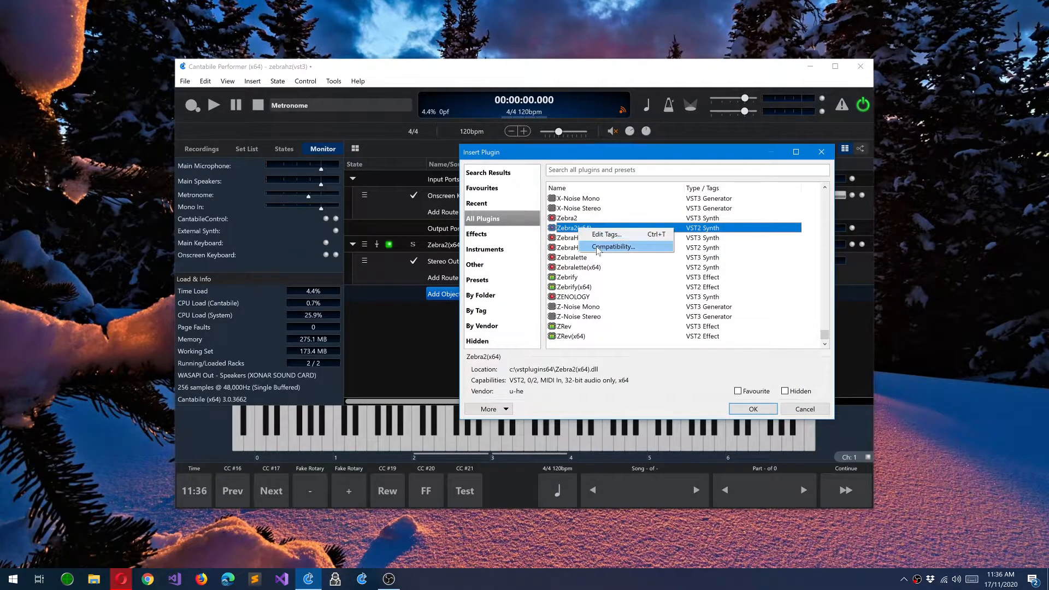
pyautogui.click(606, 248)
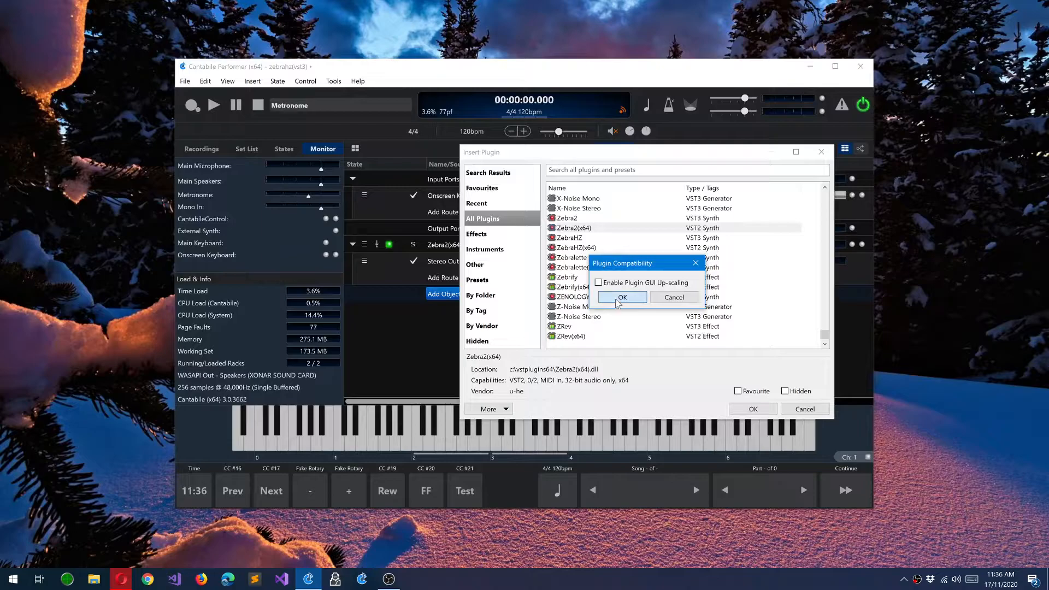
pyautogui.click(618, 302)
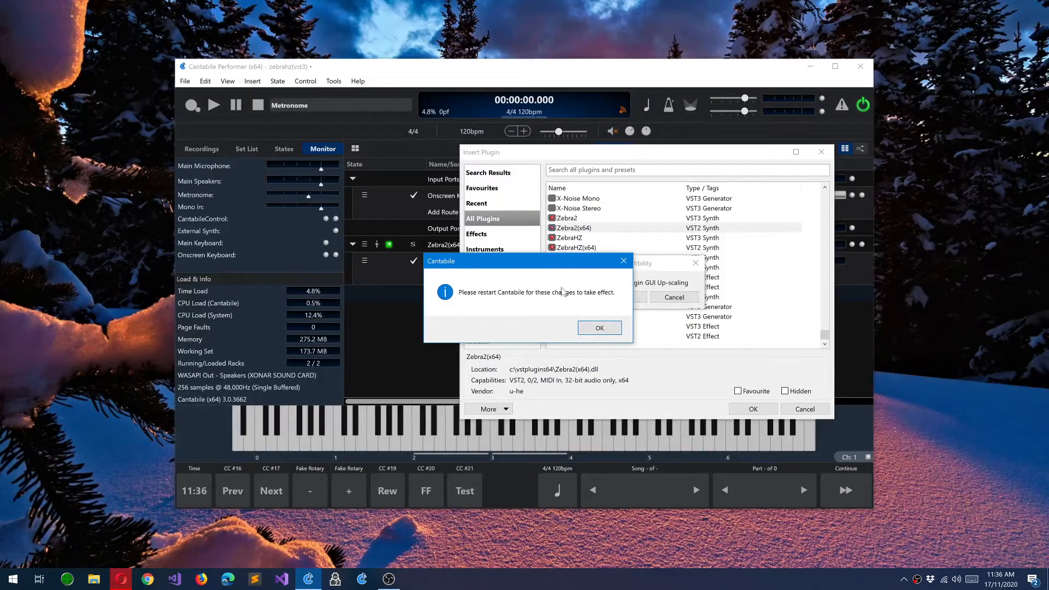
pyautogui.click(599, 328)
pyautogui.click(752, 409)
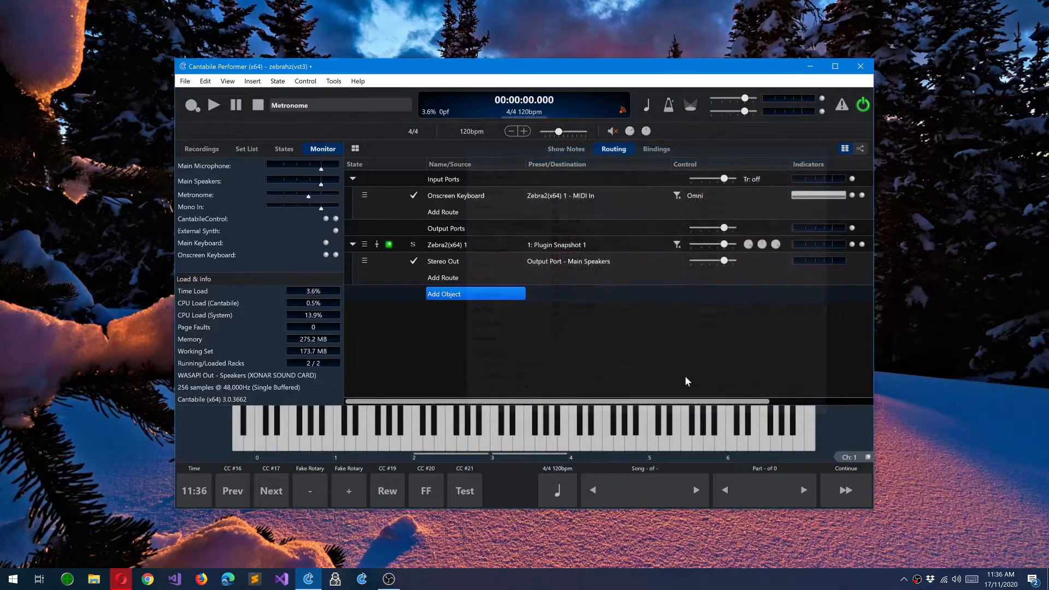
# - Save the song and restart Cantabile to apply the compatibility change
pyautogui.click(470, 246)
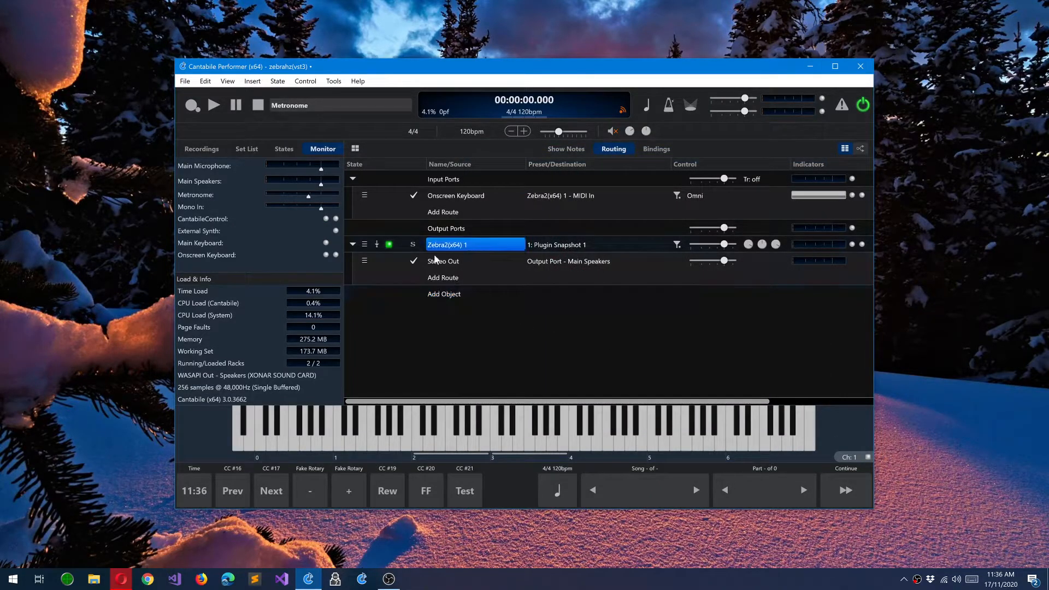
pyautogui.click(189, 82)
pyautogui.click(208, 182)
pyautogui.click(860, 67)
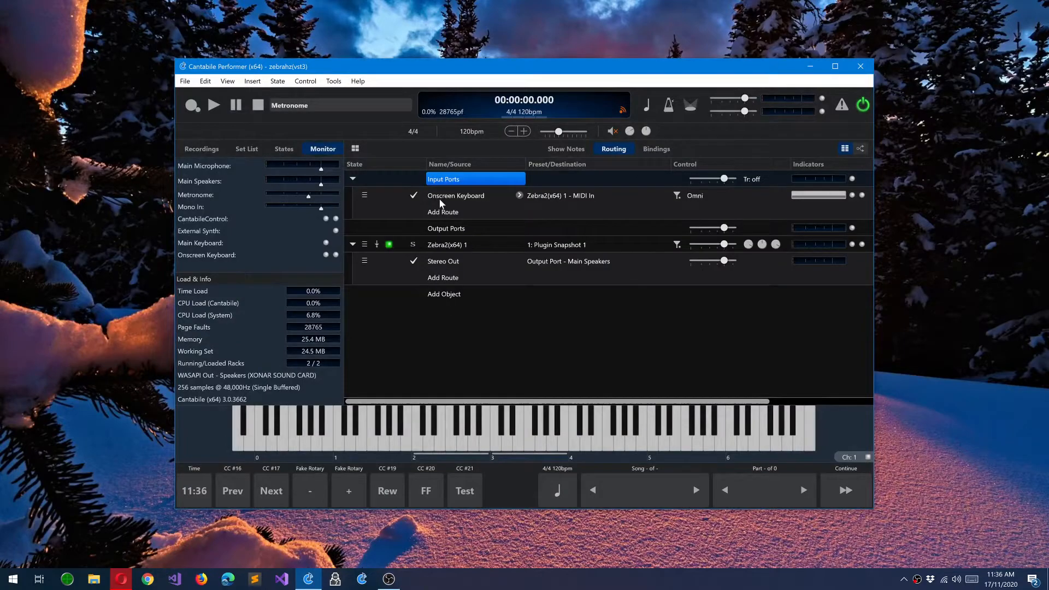
# - Open the Zebra2(x64) editor and set its Default Size preference to 200%
pyautogui.doubleClick(449, 244)
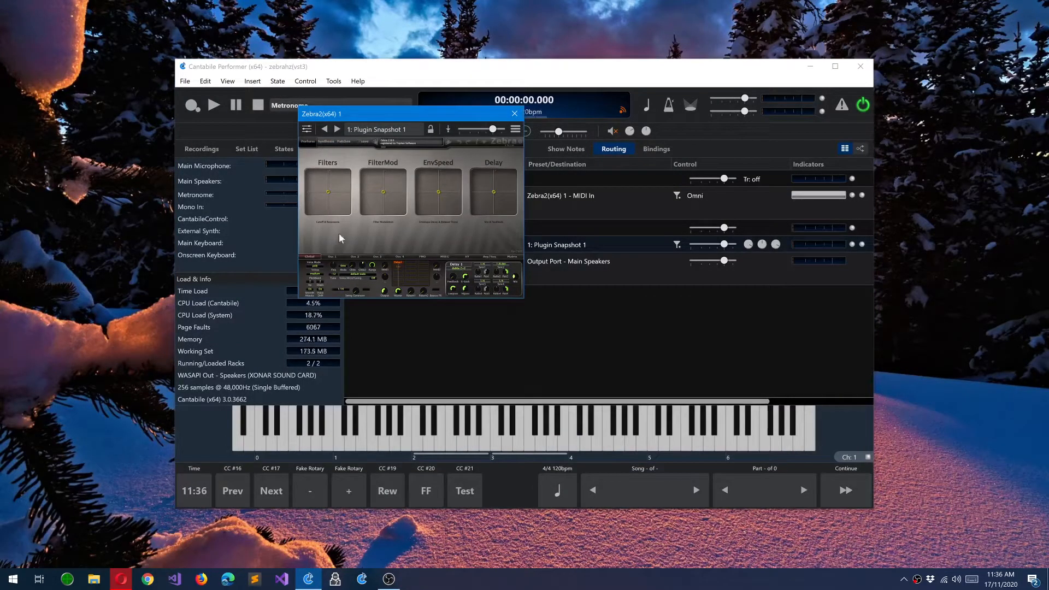
pyautogui.click(519, 143)
pyautogui.click(512, 142)
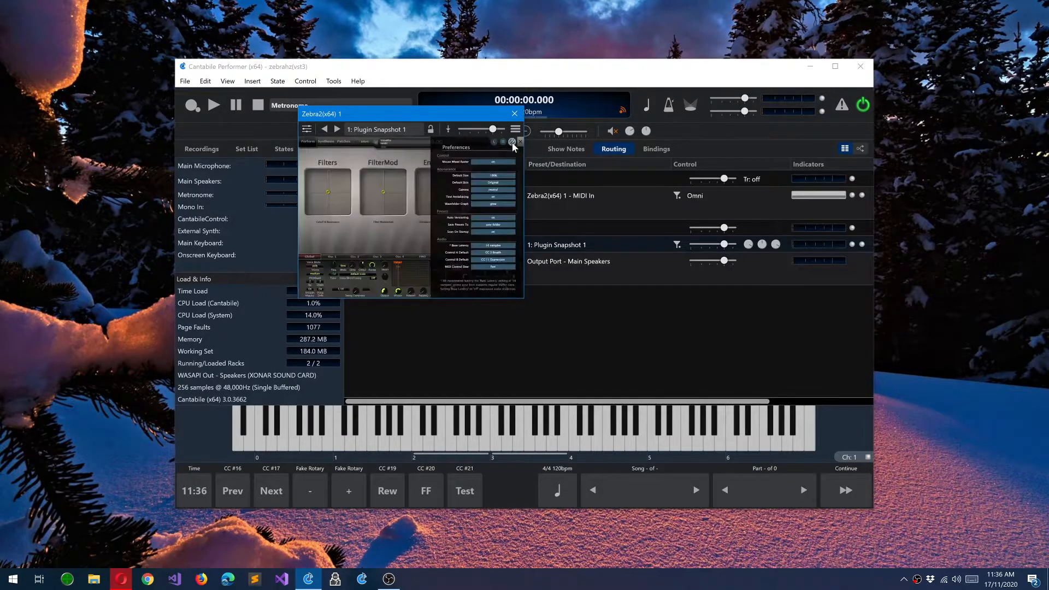
pyautogui.click(497, 173)
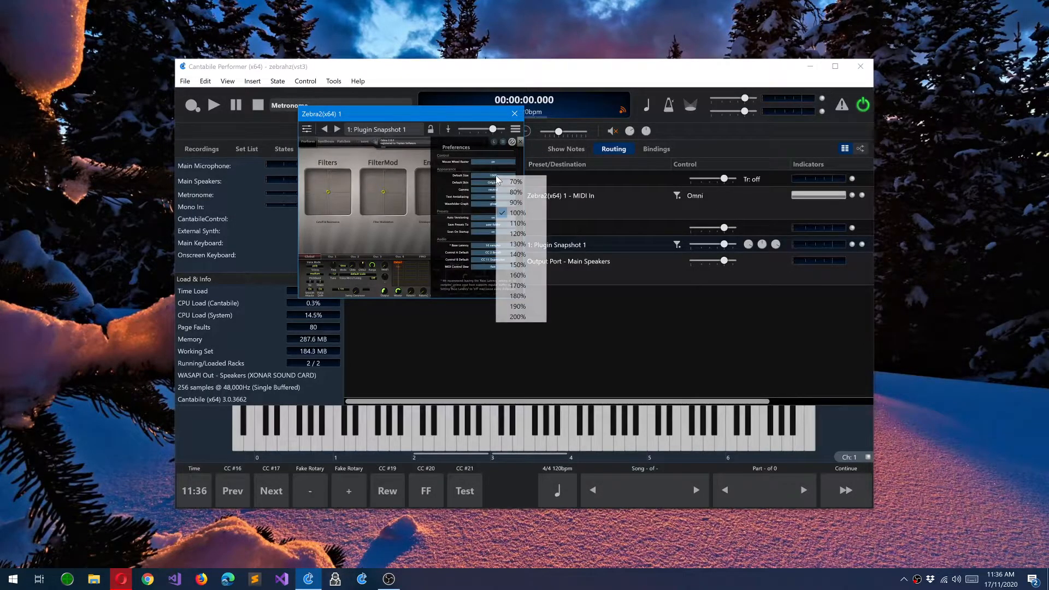
pyautogui.click(505, 317)
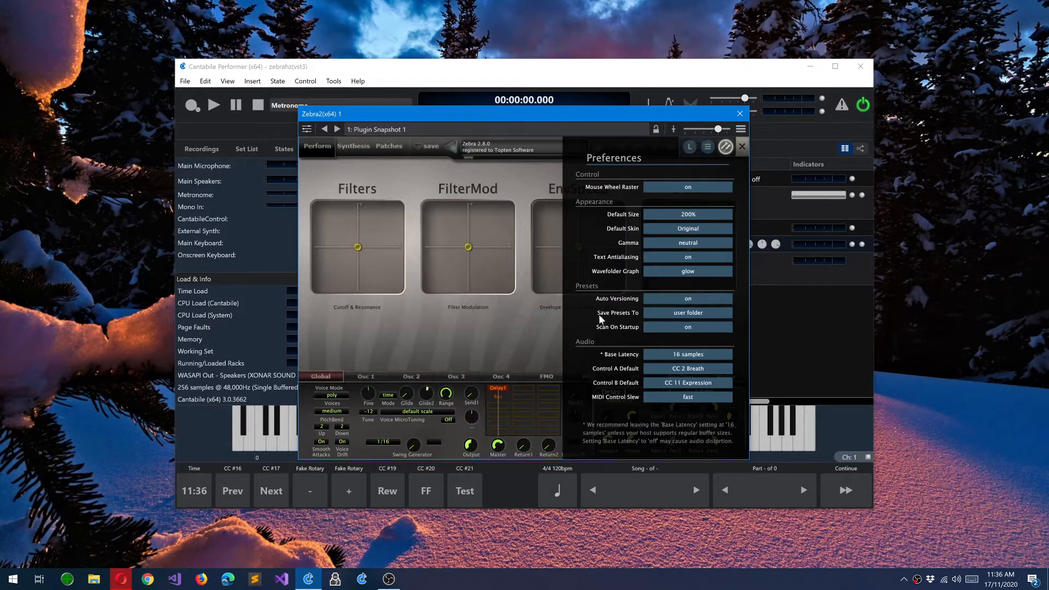
pyautogui.click(742, 146)
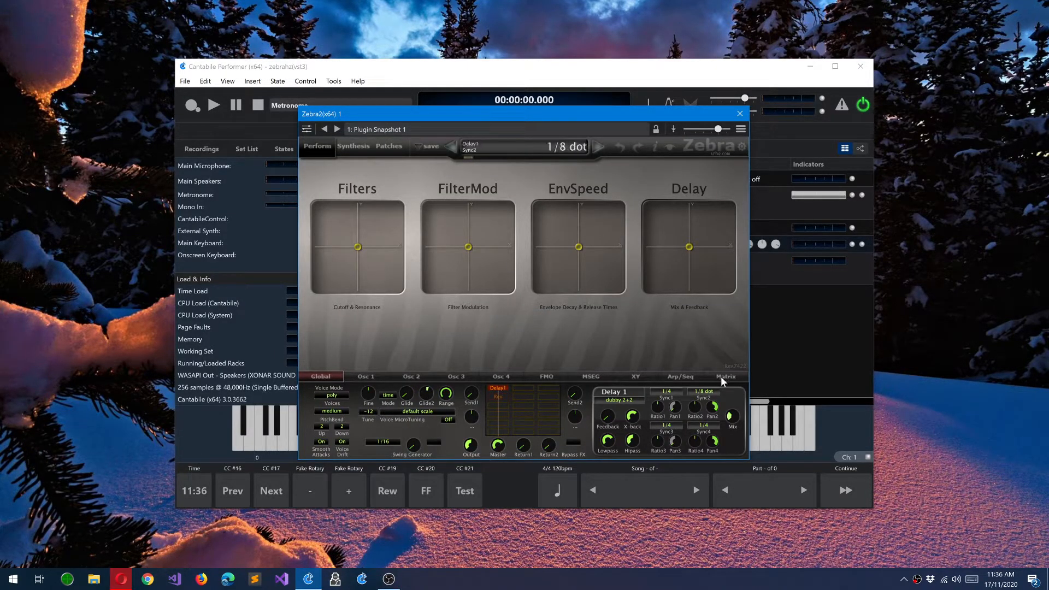
pyautogui.moveTo(531, 118); pyautogui.dragTo(742, 73)
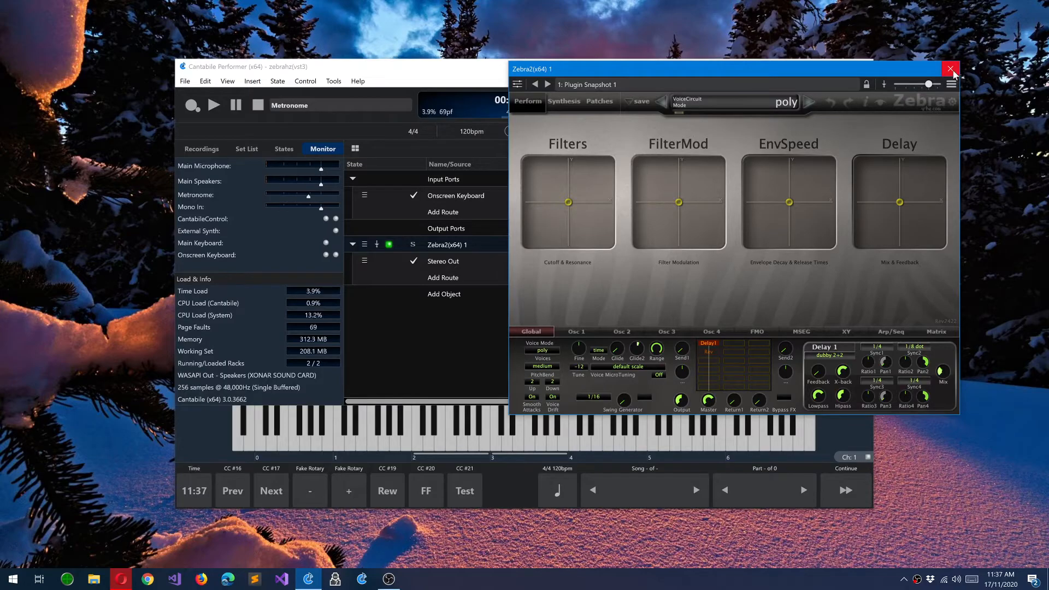
pyautogui.moveTo(862, 70); pyautogui.dragTo(722, 105)
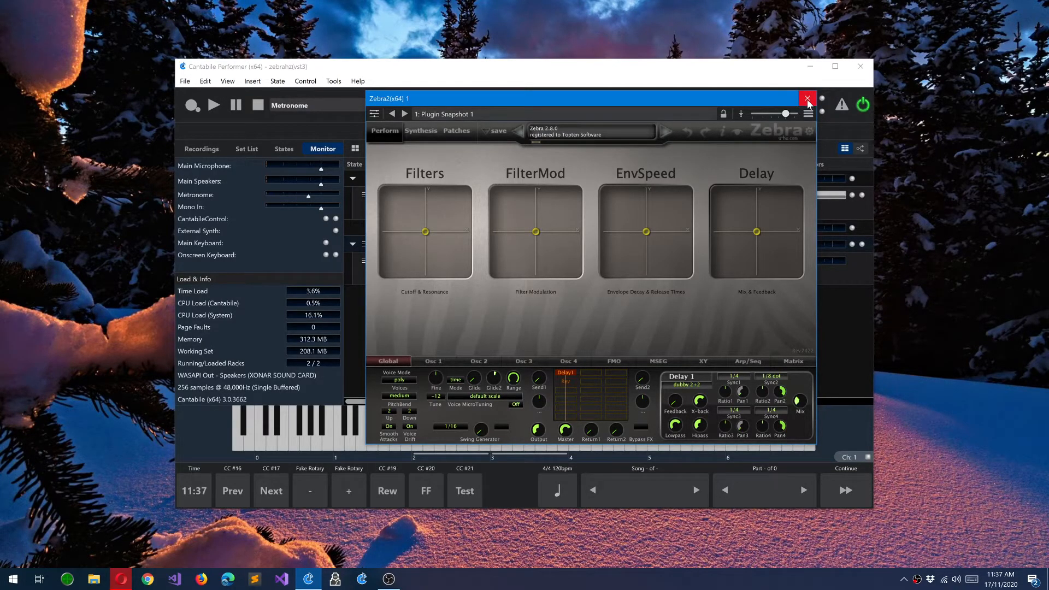
pyautogui.moveTo(594, 113); pyautogui.dragTo(272, 44)
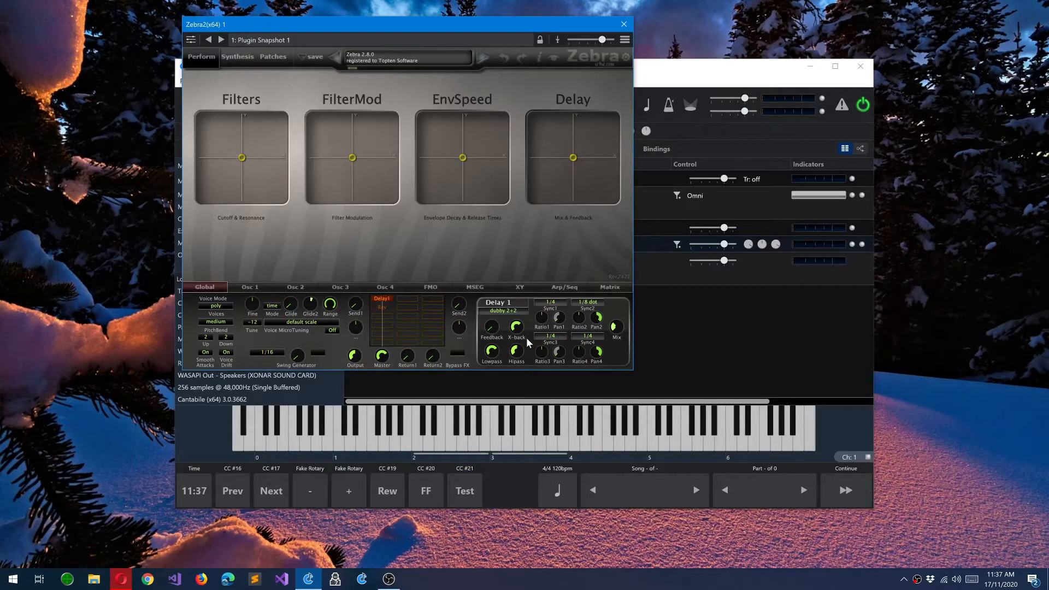
pyautogui.moveTo(553, 22); pyautogui.dragTo(724, 87)
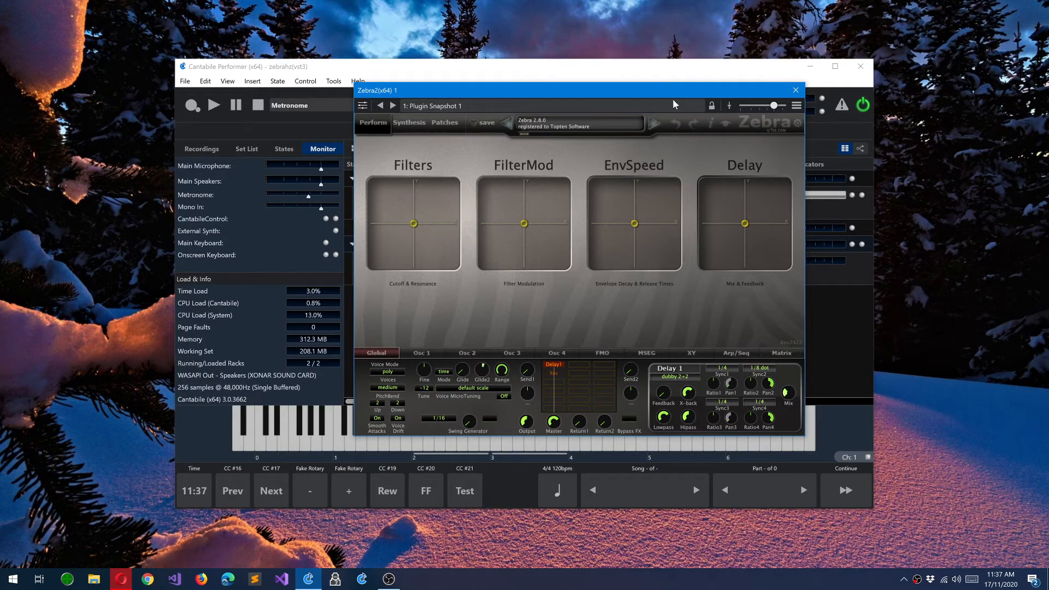
pyautogui.moveTo(674, 100); pyautogui.dragTo(640, 123)
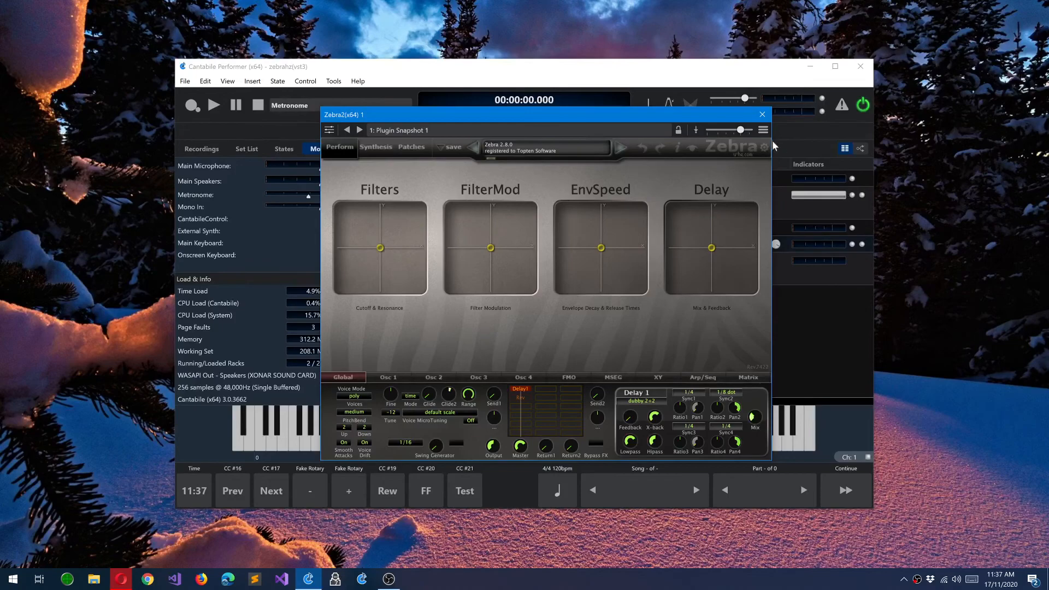